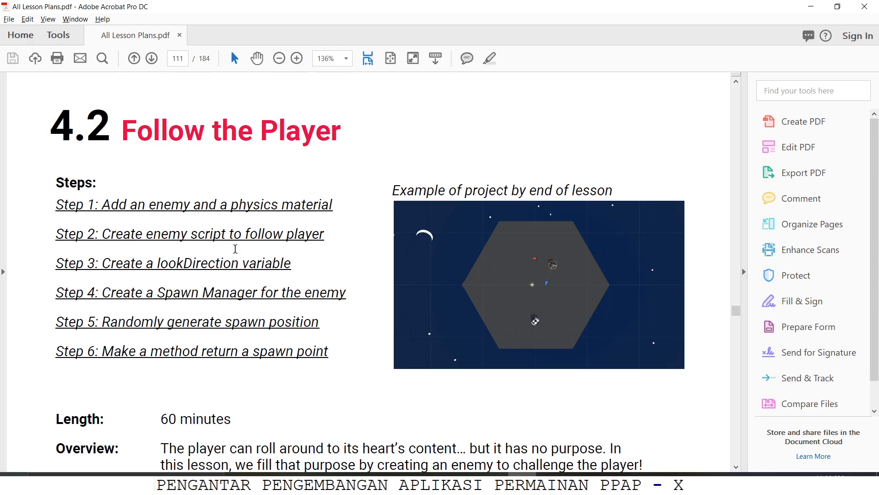
Switch to Unity and play-test the Prototype 4 scene, rotating the camera and rolling the player ball across the island, and exit play mode
{"action": "left_click", "coordinate": [554, 483]}
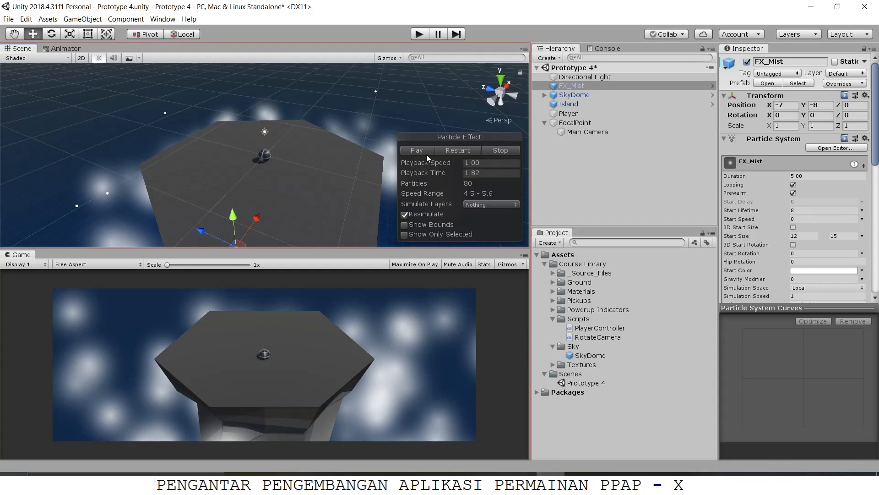
{"action": "left_click", "coordinate": [419, 35]}
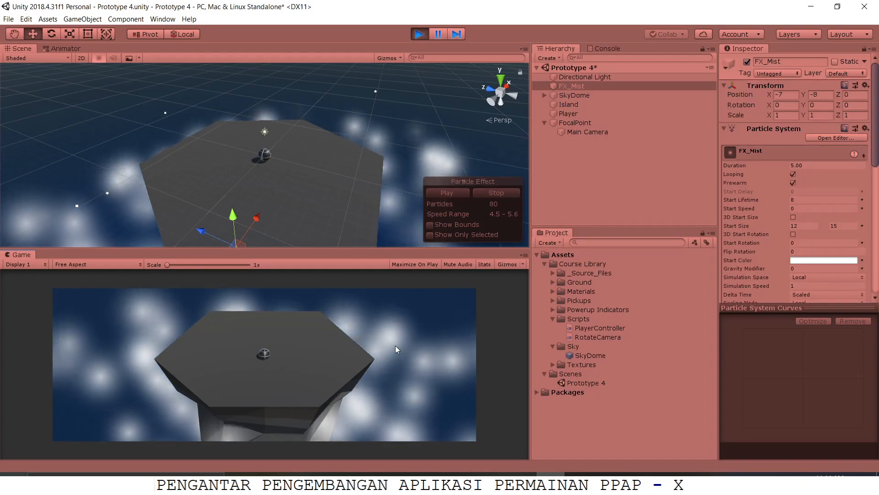
{"action": "key", "text": "Right"}
{"action": "key", "text": "Right"}
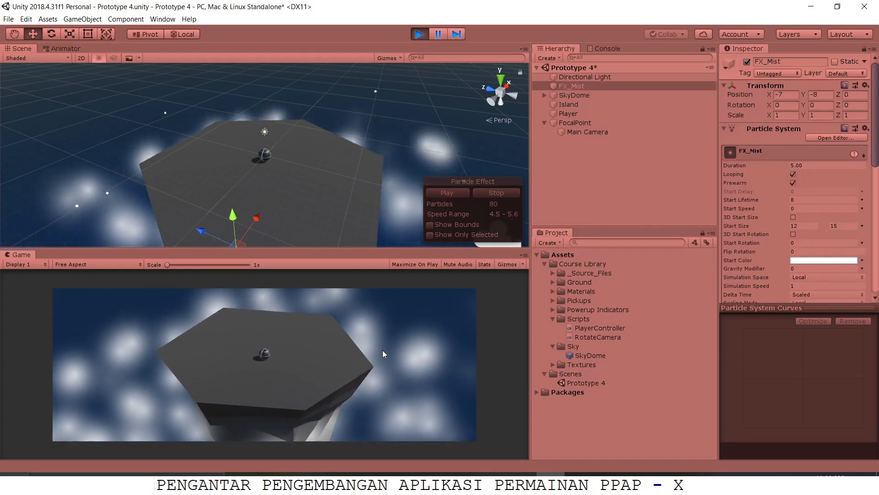
{"action": "key", "text": "Right"}
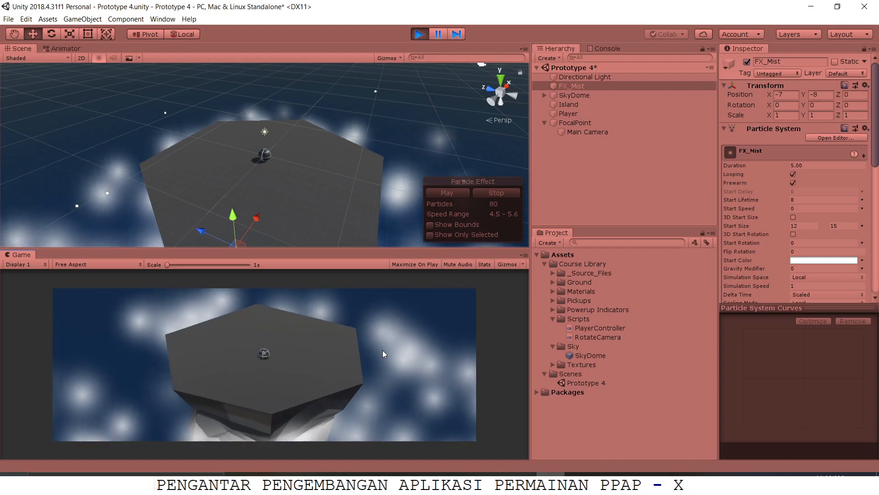
{"action": "key", "text": "Right"}
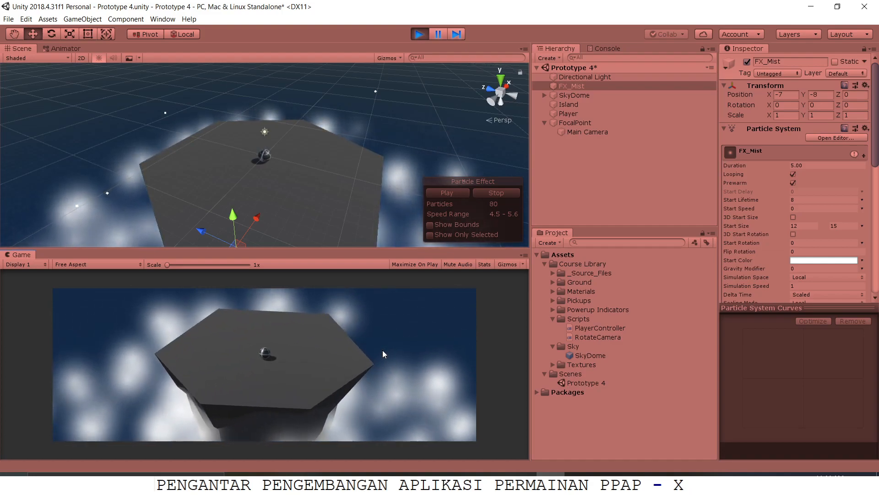
{"action": "key", "text": "Down"}
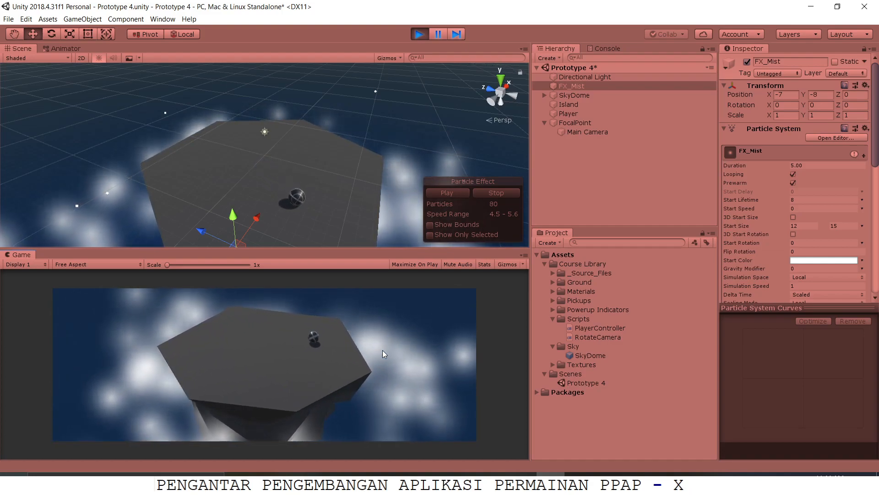
{"action": "key", "text": "Left"}
{"action": "key", "text": "Up"}
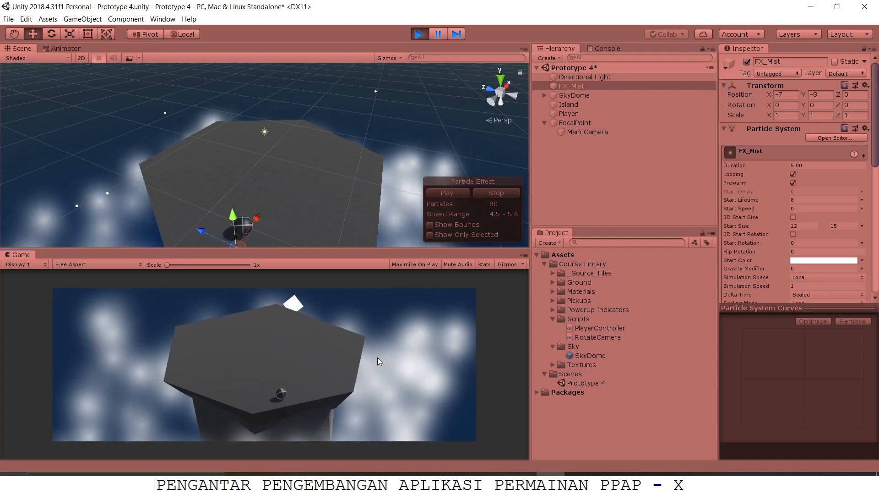
{"action": "key", "text": "Right"}
{"action": "key", "text": "Left"}
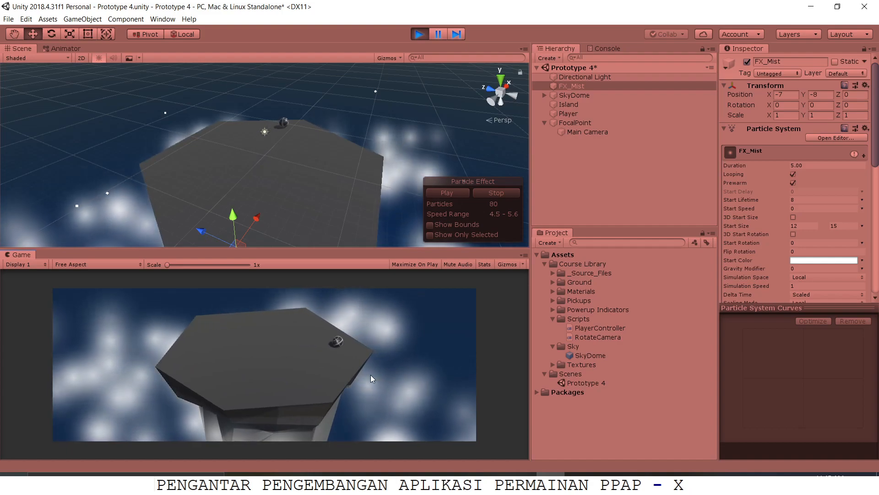
{"action": "key", "text": "Left"}
{"action": "key", "text": "Left"}
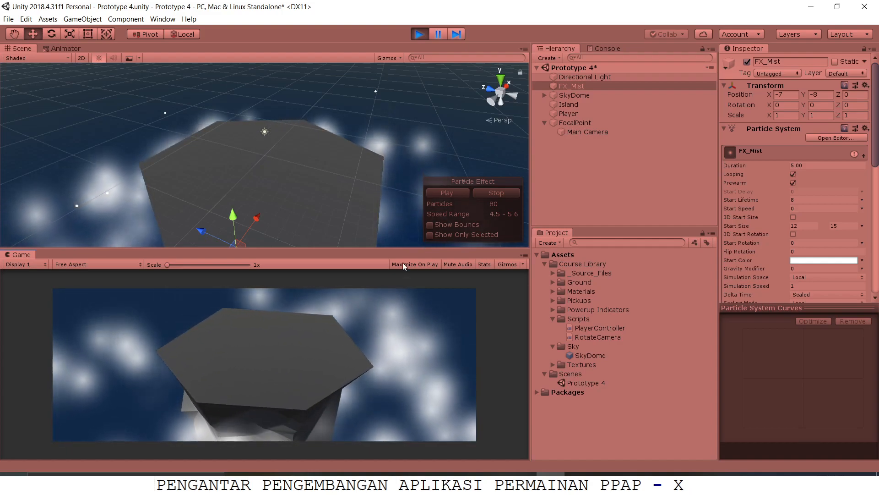
{"action": "key", "text": "Right"}
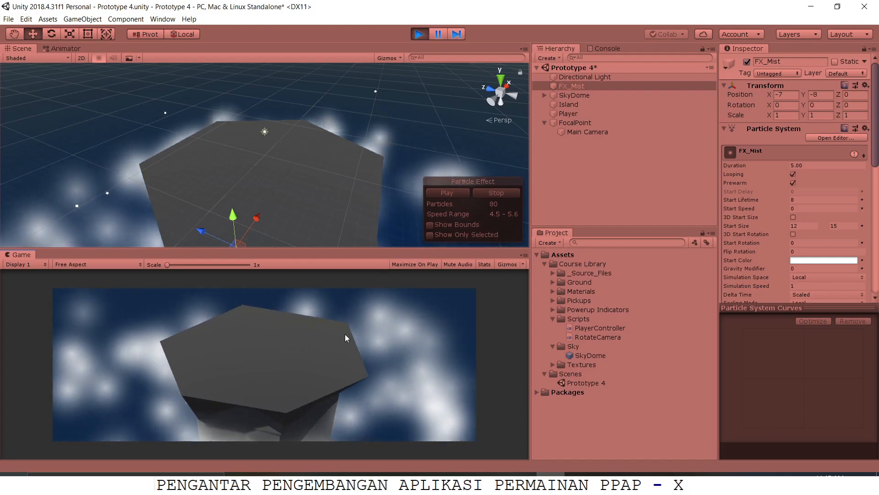
{"action": "key", "text": "Left"}
{"action": "key", "text": "Right"}
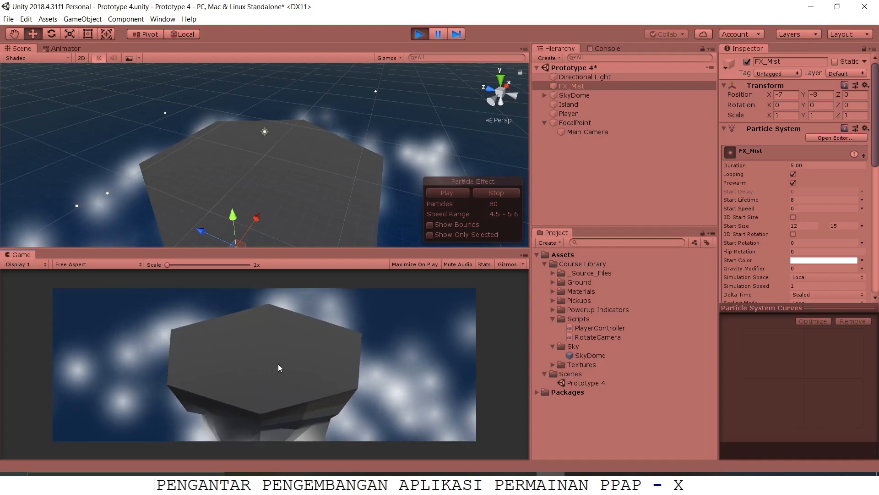
{"action": "key", "text": "Left"}
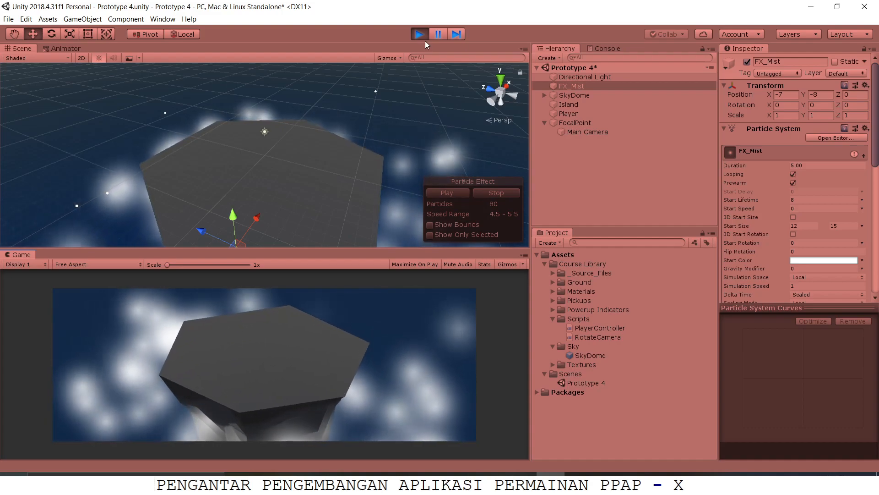
{"action": "left_click", "coordinate": [419, 34]}
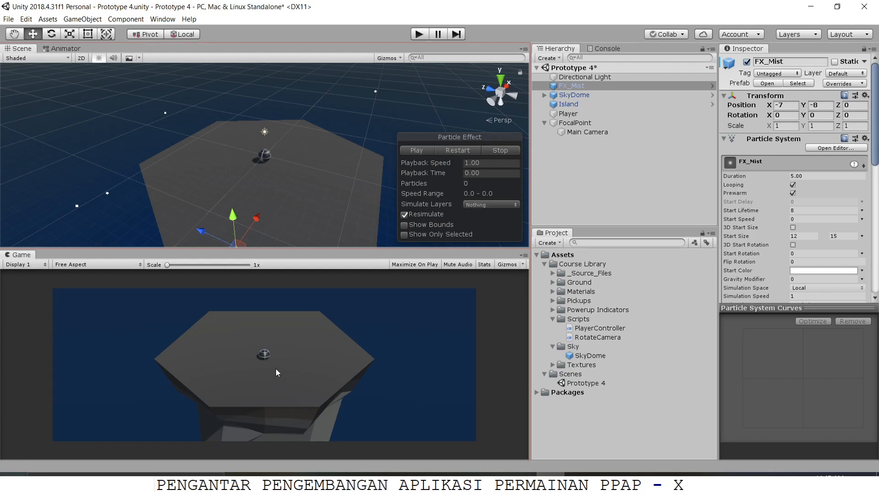
Set the Player object's Player Controller speed to 20
{"action": "left_click", "coordinate": [583, 112]}
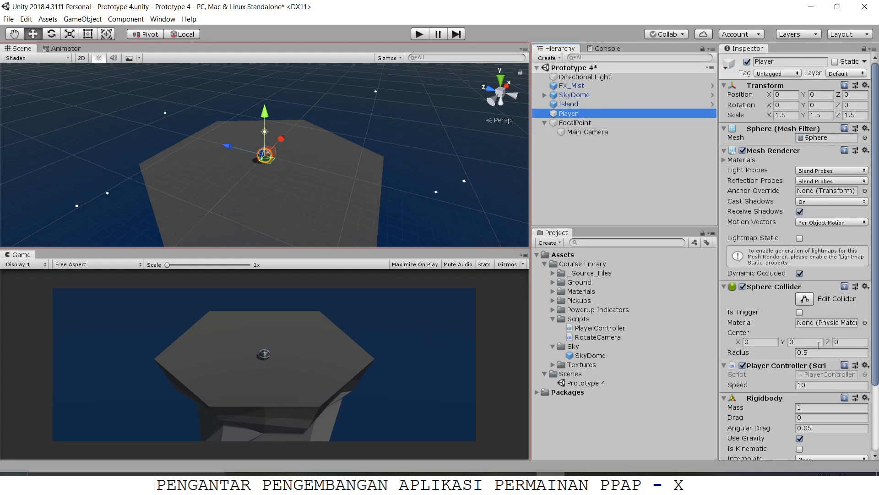
{"action": "scroll", "coordinate": [819, 348], "scroll_direction": "down", "scroll_amount": 5}
{"action": "left_click", "coordinate": [806, 300]}
{"action": "type", "text": "20"}
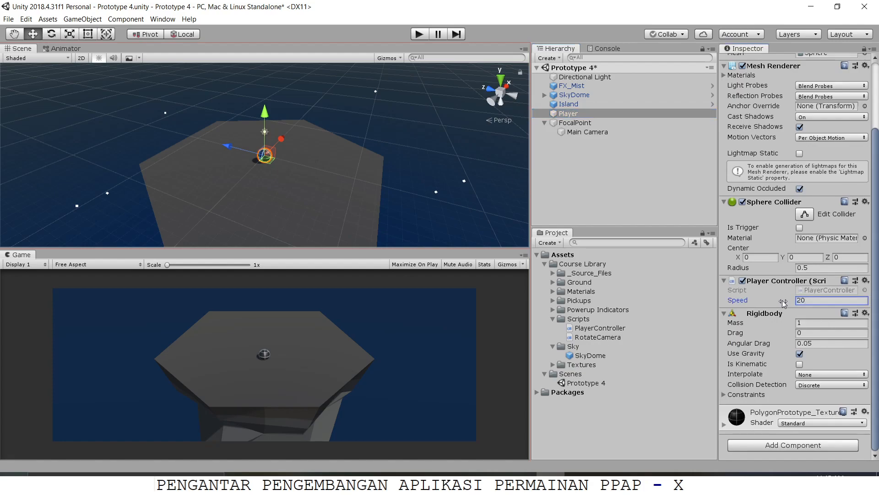
Set the FocalPoint object's Rotate Camera rotation speed to 80
{"action": "left_click", "coordinate": [578, 121]}
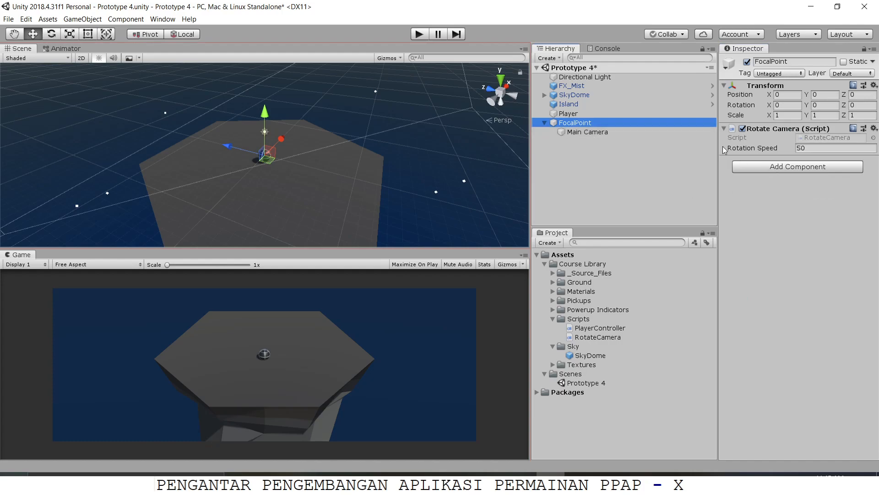
{"action": "left_click", "coordinate": [813, 147]}
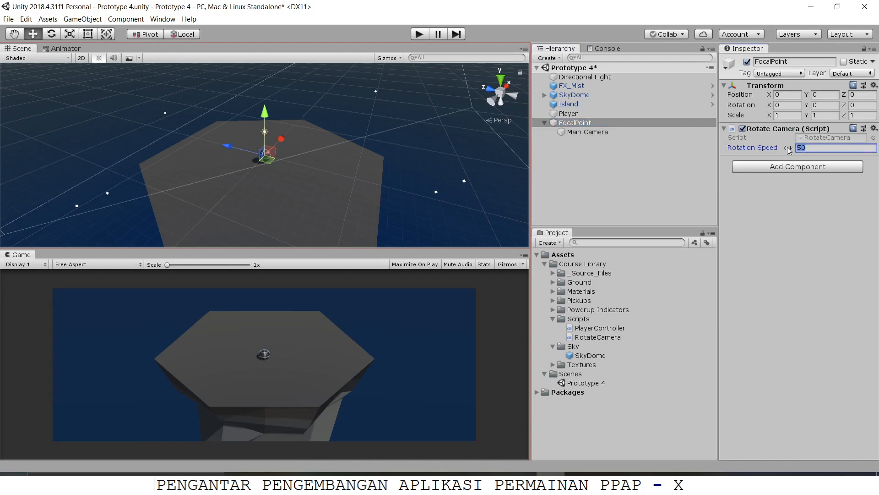
{"action": "type", "text": "80"}
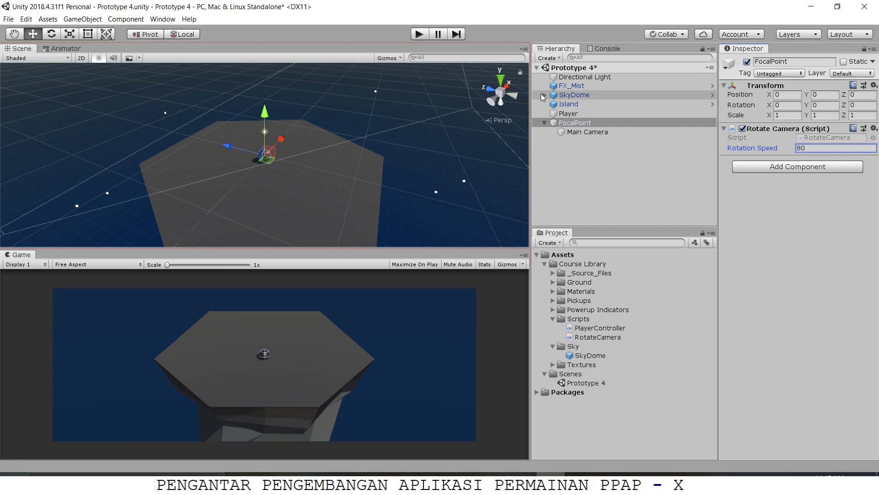
Deactivate the FX_Mist object in the scene
{"action": "left_click", "coordinate": [592, 90]}
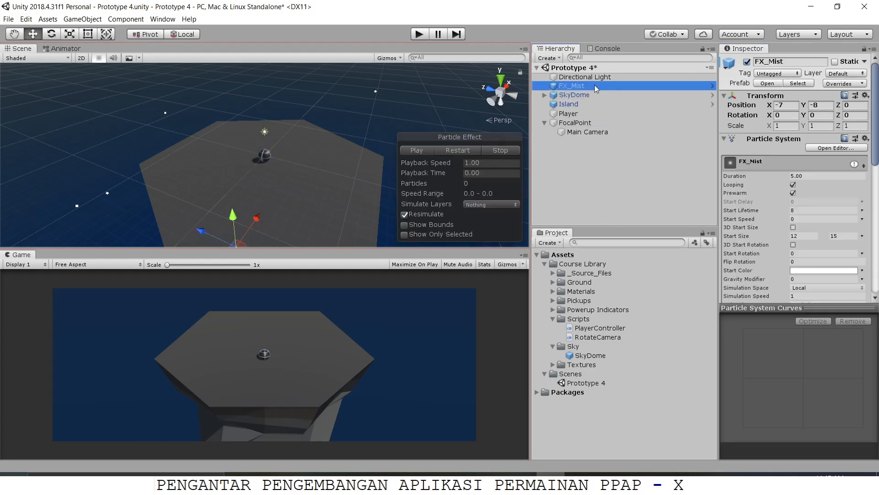
{"action": "left_click", "coordinate": [747, 61]}
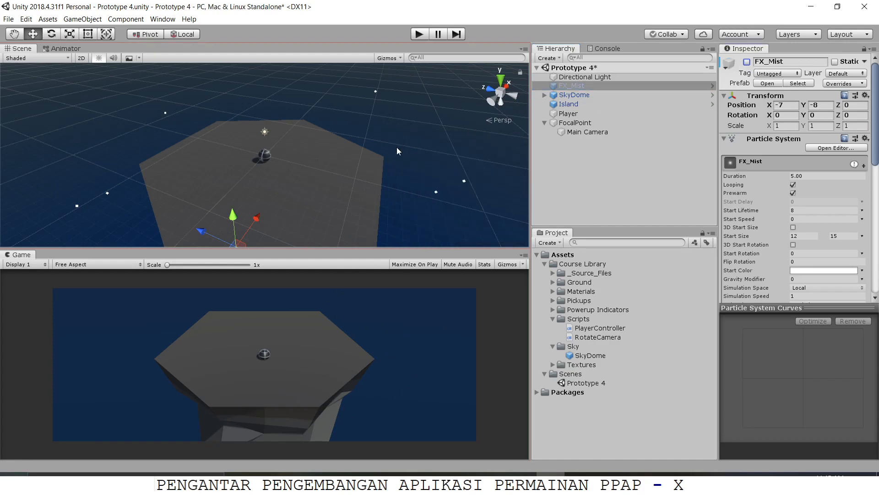
Play-test the scene without mist, rotating the camera and rolling the ball forward, and stop the game
{"action": "left_click", "coordinate": [418, 35]}
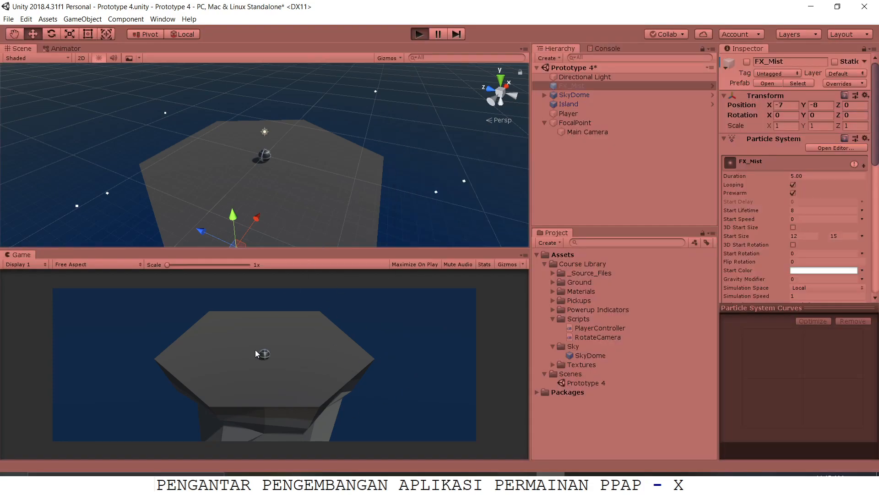
{"action": "key", "text": "Left"}
{"action": "key", "text": "Up"}
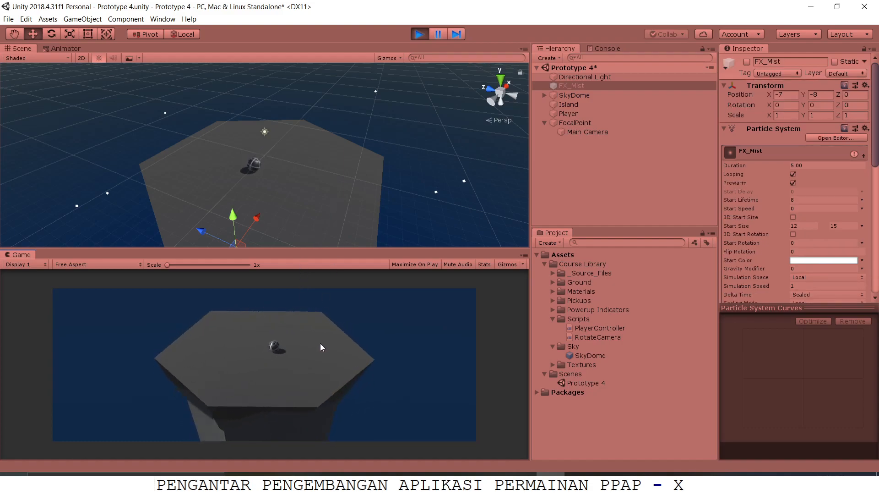
{"action": "key", "text": "Left"}
{"action": "key", "text": "Up"}
{"action": "key", "text": "Left"}
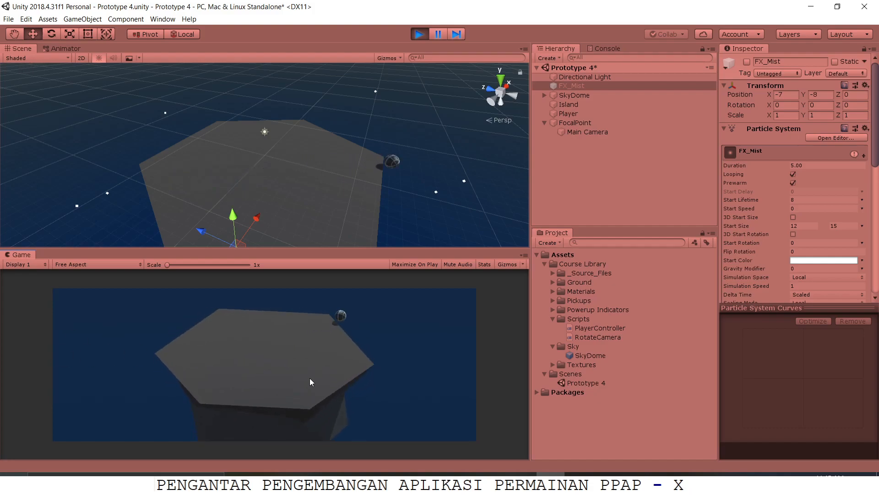
{"action": "left_click", "coordinate": [418, 37]}
Run the game again, rotating the camera both ways and rolling the ball forward and backward, and exit play mode
{"action": "left_click", "coordinate": [419, 36]}
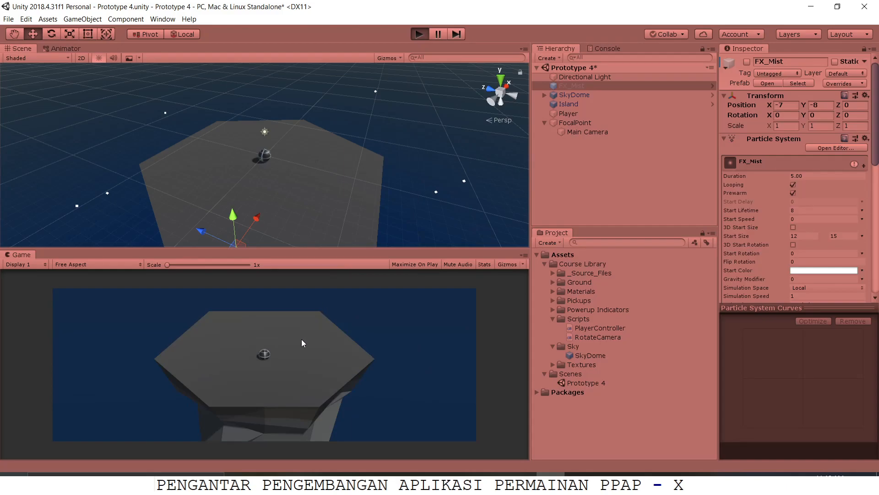
{"action": "key", "text": "Left"}
{"action": "key", "text": "Right"}
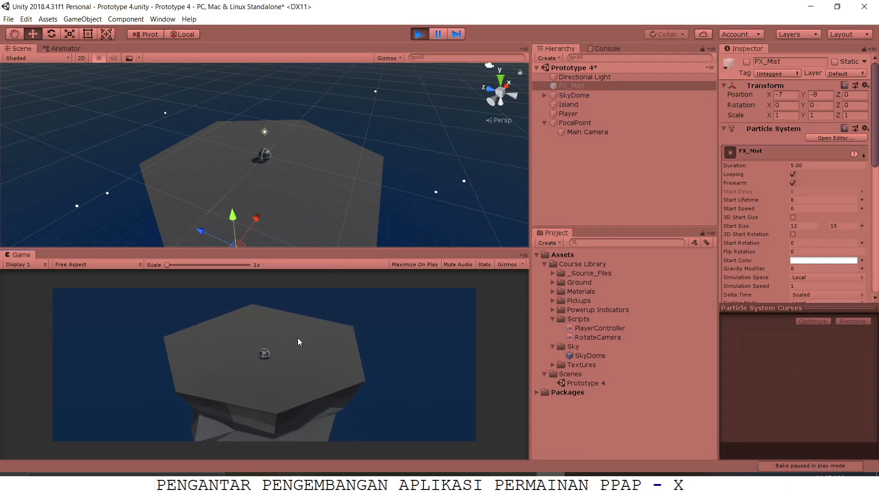
{"action": "key", "text": "Up"}
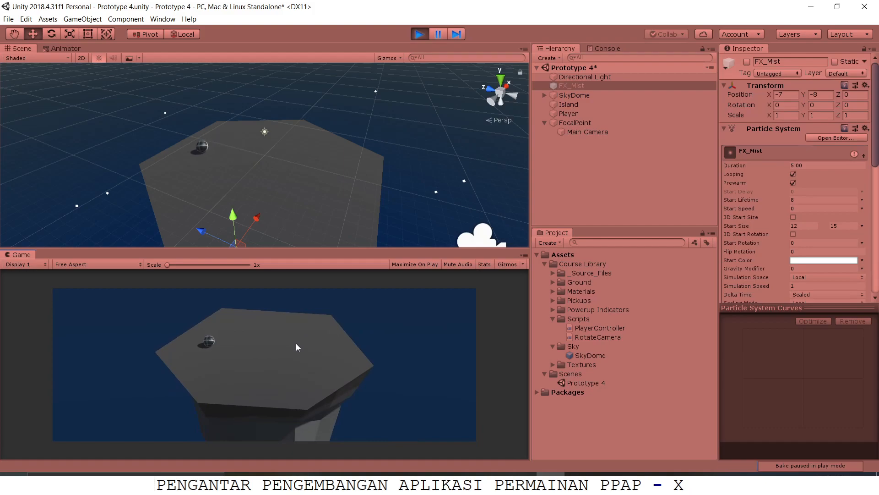
{"action": "key", "text": "Left"}
{"action": "key", "text": "Down"}
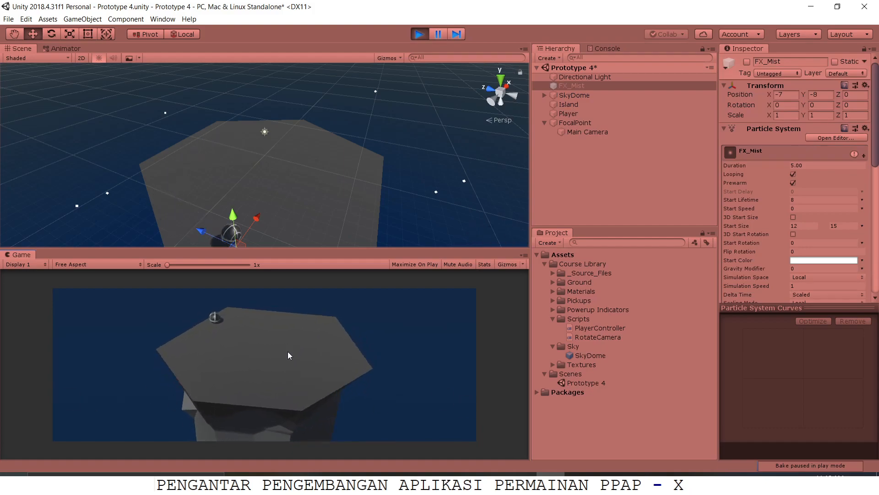
{"action": "key", "text": "Right"}
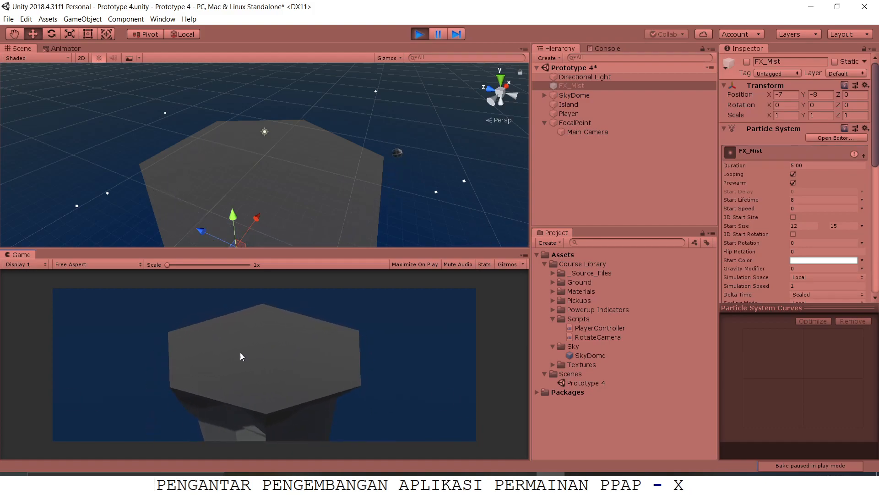
{"action": "left_click", "coordinate": [417, 35]}
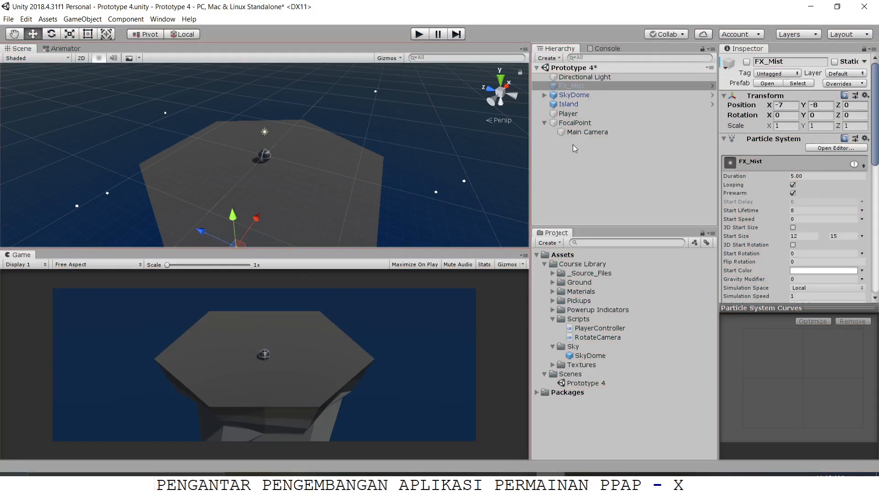
Review the Player's controller speed and the FocalPoint's rotation speed
{"action": "left_click", "coordinate": [564, 116]}
{"action": "left_click", "coordinate": [614, 122]}
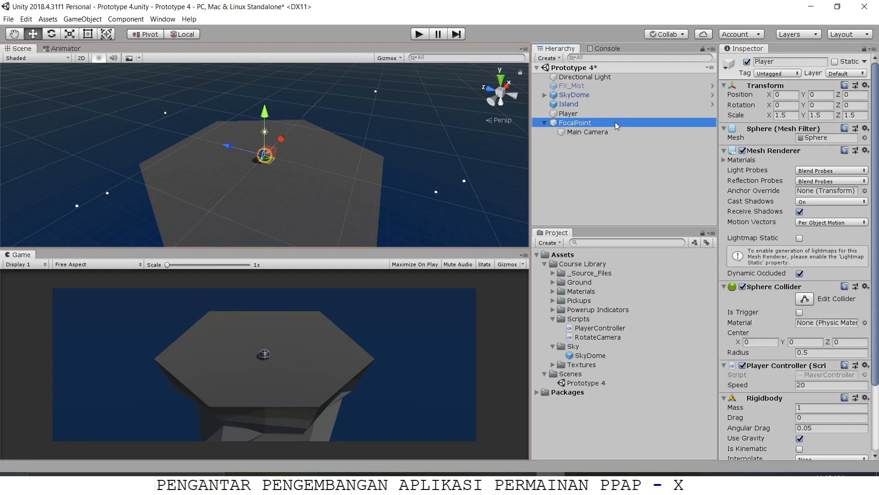
{"action": "left_click", "coordinate": [600, 115]}
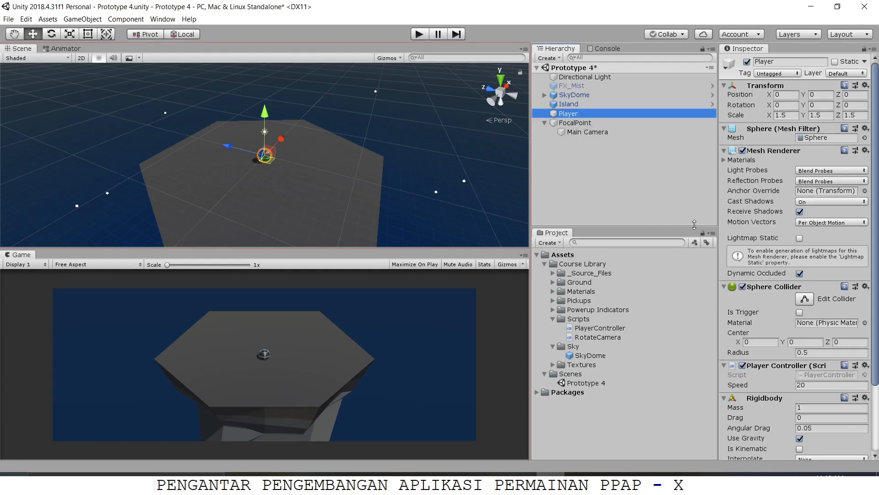
{"action": "scroll", "coordinate": [804, 288], "scroll_direction": "down", "scroll_amount": 3}
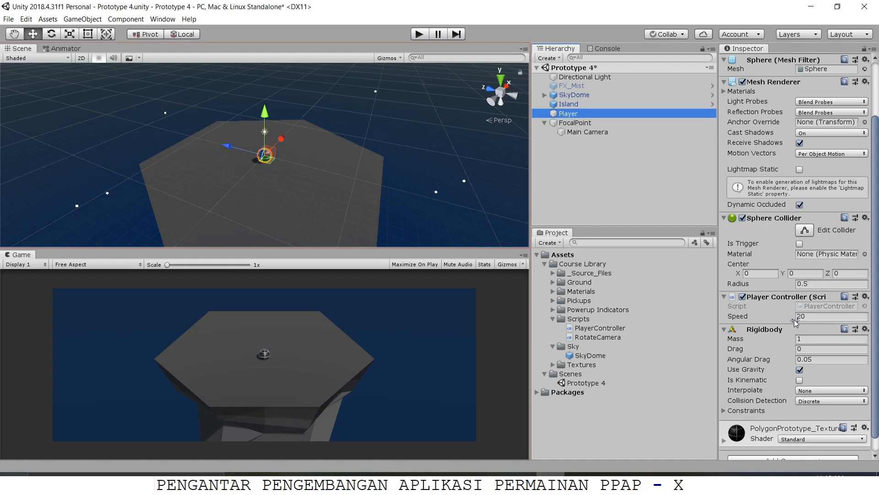
{"action": "left_click", "coordinate": [589, 122]}
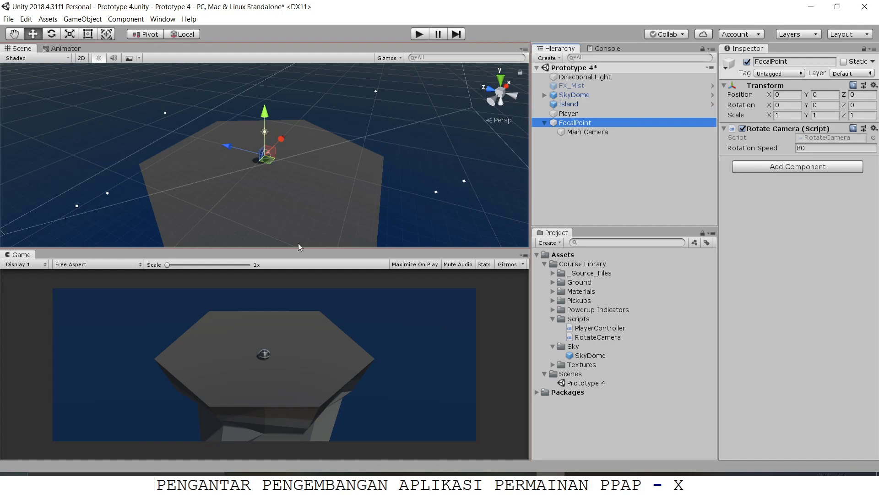
{"action": "left_click", "coordinate": [395, 172]}
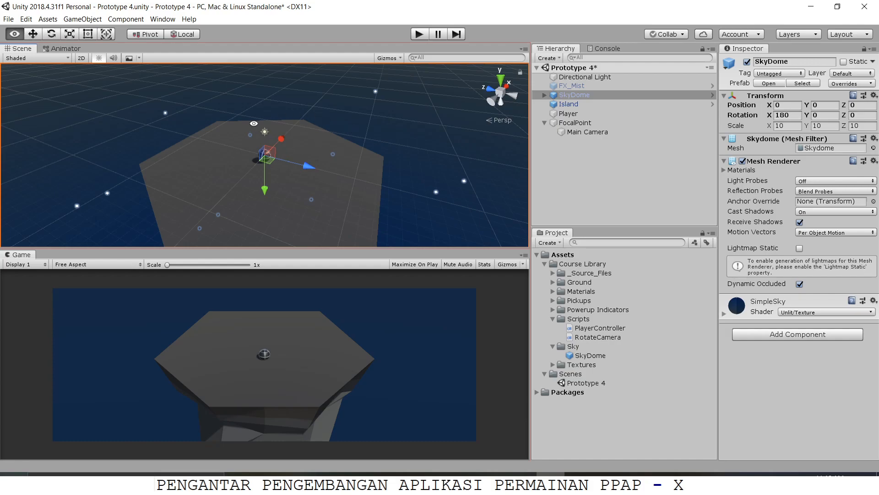
Switch to the All Lesson Plans PDF and read Step 1 of Follow the Player, about adding an enemy and a physics material
{"action": "key", "text": "alt+Tab"}
{"action": "scroll", "coordinate": [294, 241], "scroll_direction": "down", "scroll_amount": 10}
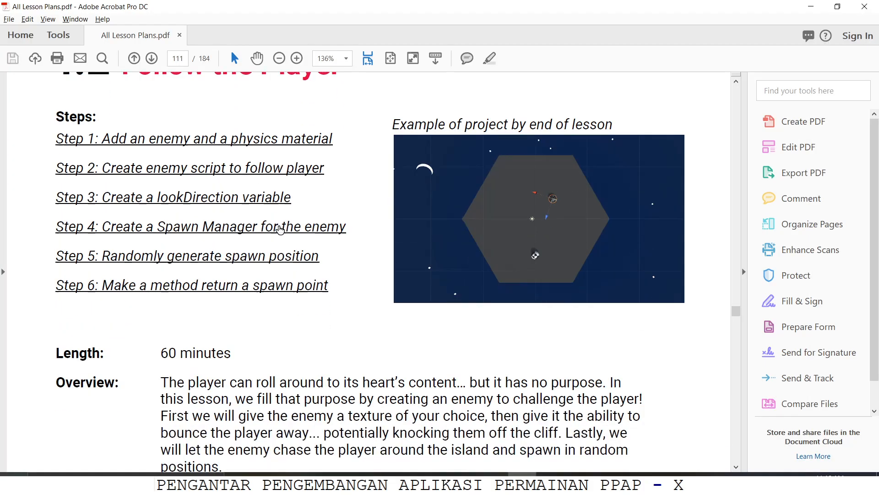
{"action": "scroll", "coordinate": [273, 268], "scroll_direction": "down", "scroll_amount": 9}
{"action": "scroll", "coordinate": [277, 269], "scroll_direction": "up", "scroll_amount": 3}
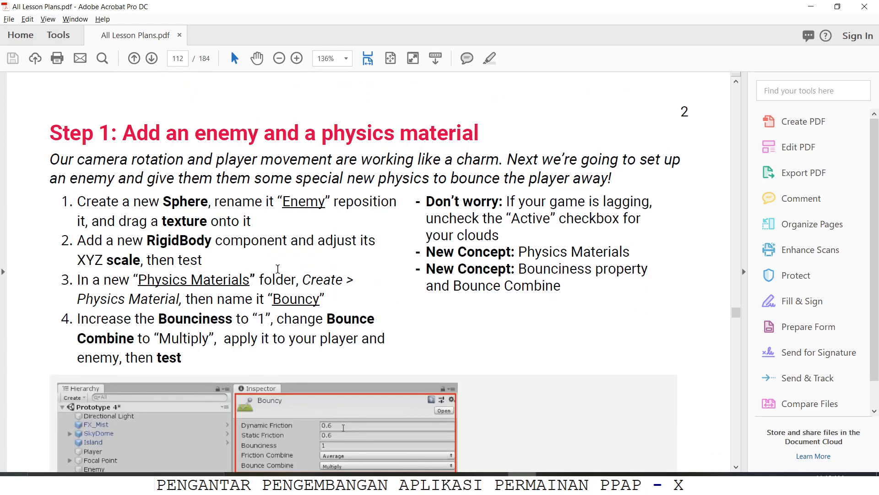
Return to Unity and create a new 3D sphere in the Prototype 4 scene
{"action": "key", "text": "alt+Tab"}
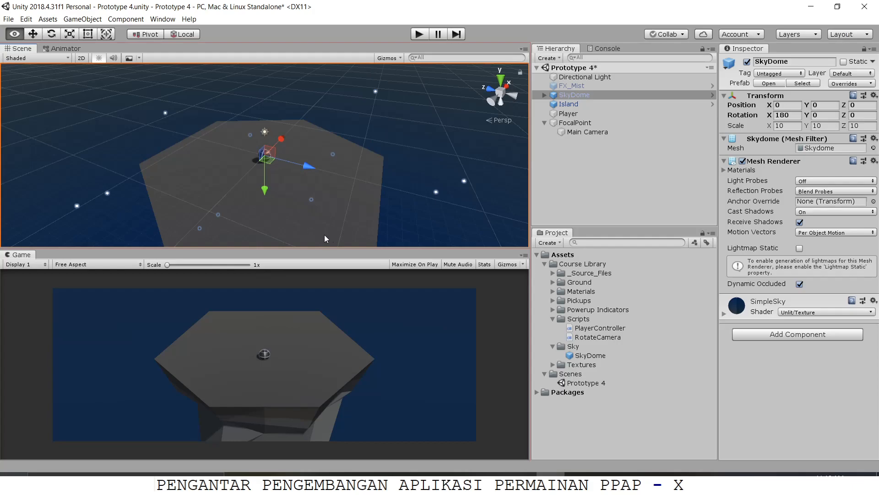
{"action": "left_click", "coordinate": [83, 19]}
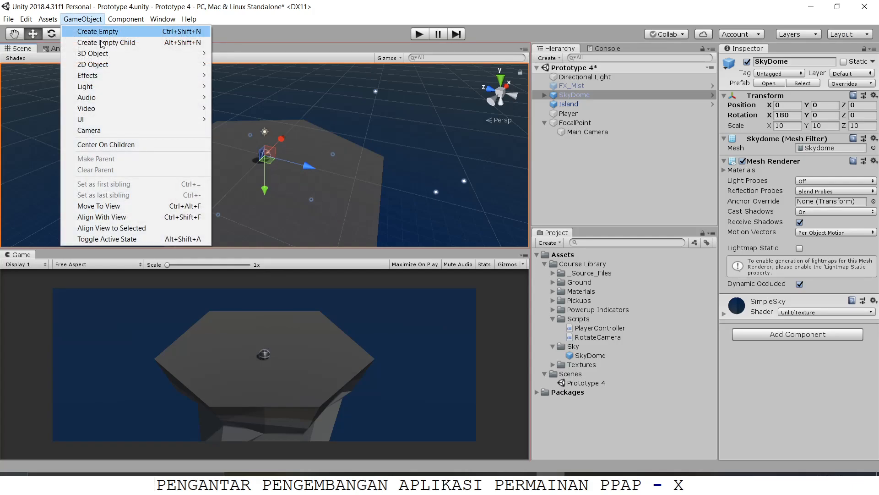
{"action": "mouse_move", "coordinate": [108, 55]}
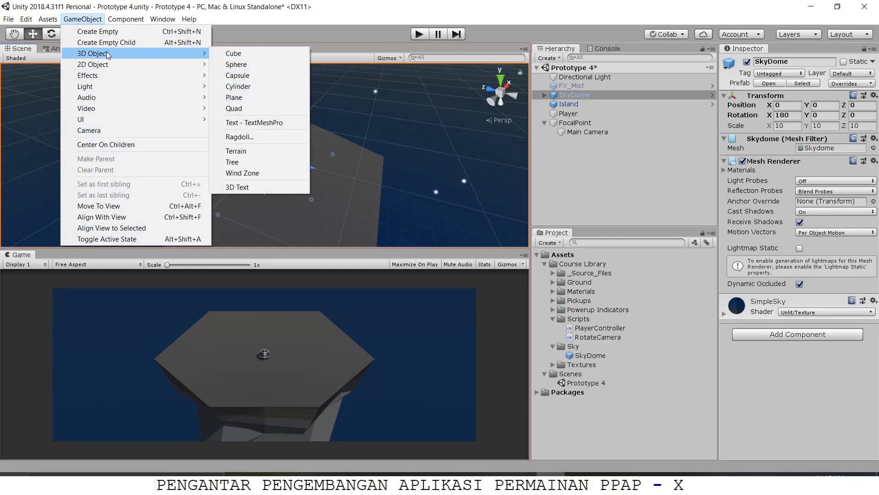
{"action": "left_click", "coordinate": [238, 64]}
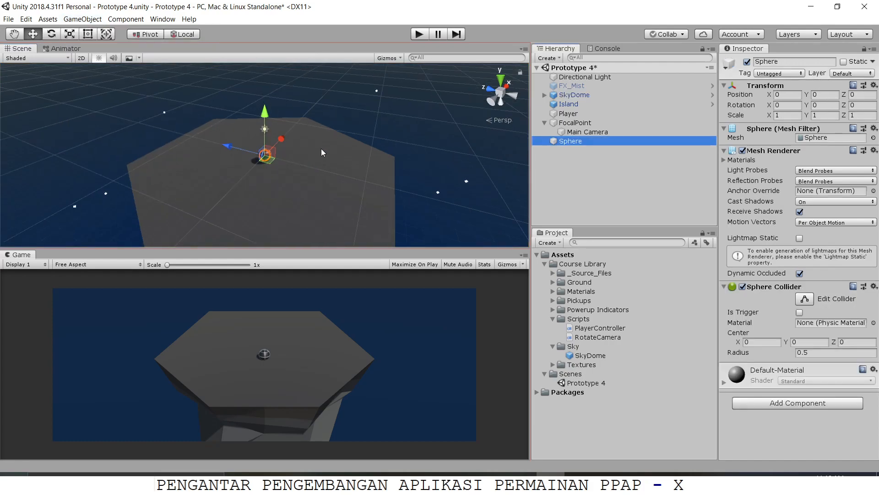
Move the new sphere away from the player along the Z axis, setting its Z position to 6
{"action": "scroll", "coordinate": [321, 148], "scroll_direction": "up", "scroll_amount": 2}
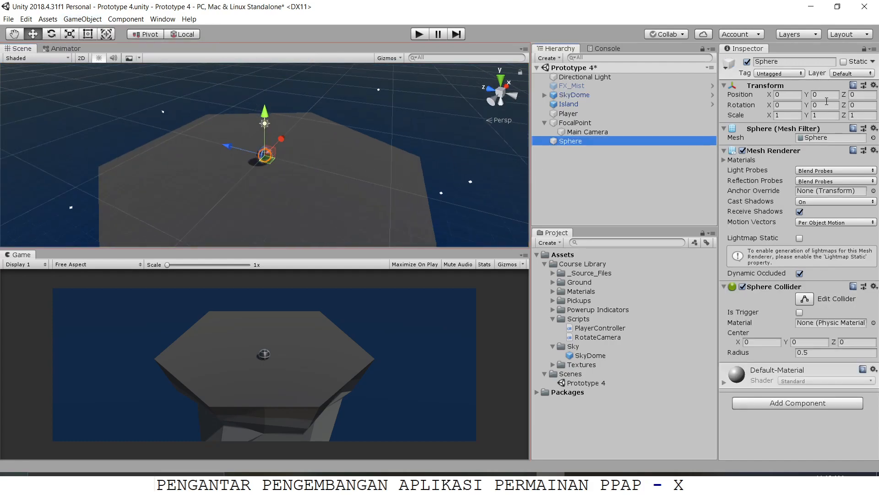
{"action": "left_click_drag", "start_coordinate": [227, 146], "coordinate": [200, 145]}
{"action": "left_click", "coordinate": [857, 95]}
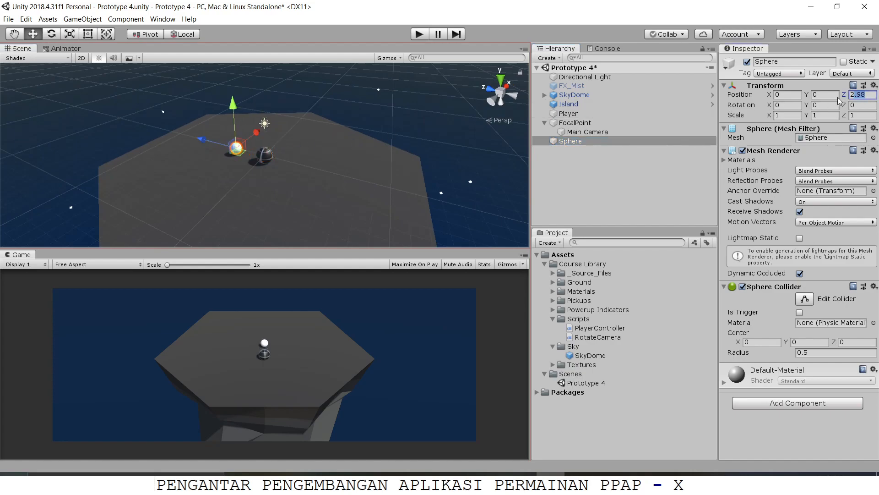
{"action": "type", "text": "6"}
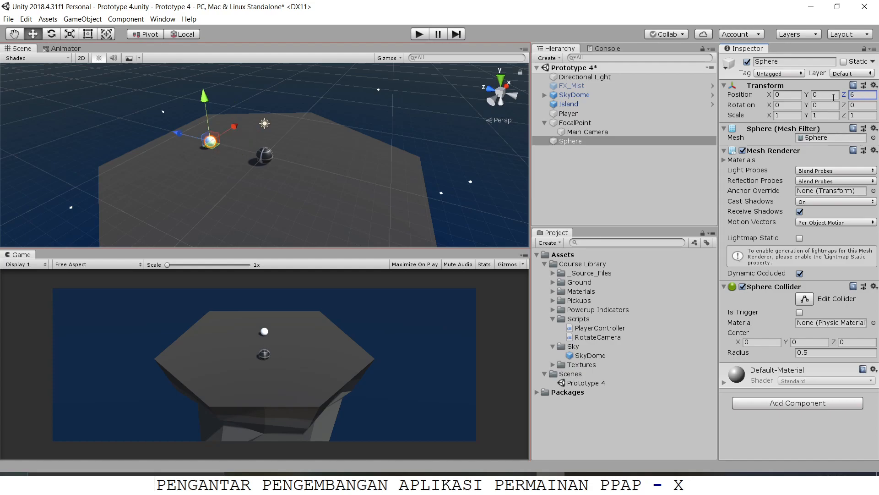
Rename the new sphere as Enemy
{"action": "scroll", "coordinate": [257, 110], "scroll_direction": "up", "scroll_amount": 8}
{"action": "left_click_drag", "start_coordinate": [247, 121], "coordinate": [296, 180], "text": "alt"}
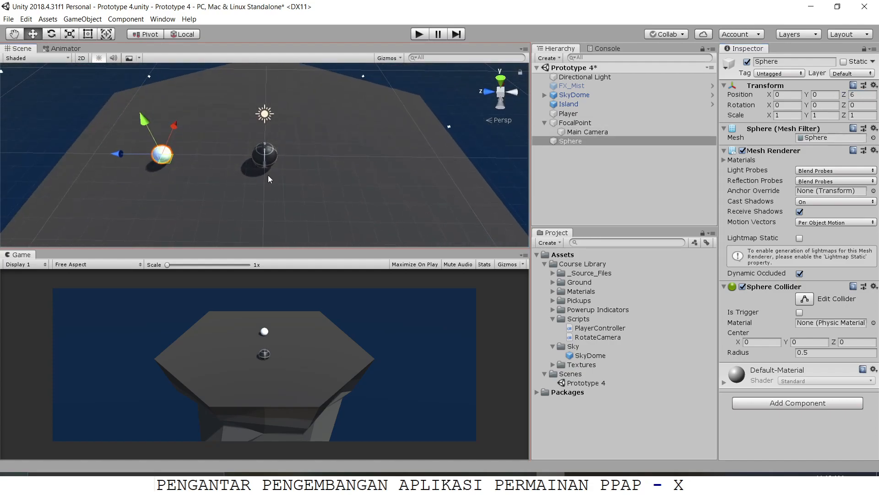
{"action": "scroll", "coordinate": [293, 179], "scroll_direction": "up", "scroll_amount": 4}
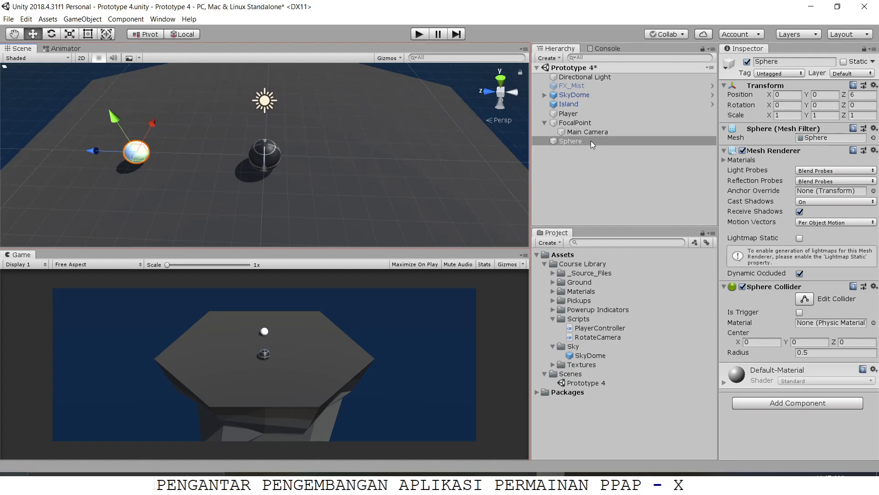
{"action": "double_click", "coordinate": [572, 141]}
{"action": "key", "text": "F2"}
{"action": "type", "text": "Enemy"}
{"action": "key", "text": "Return"}
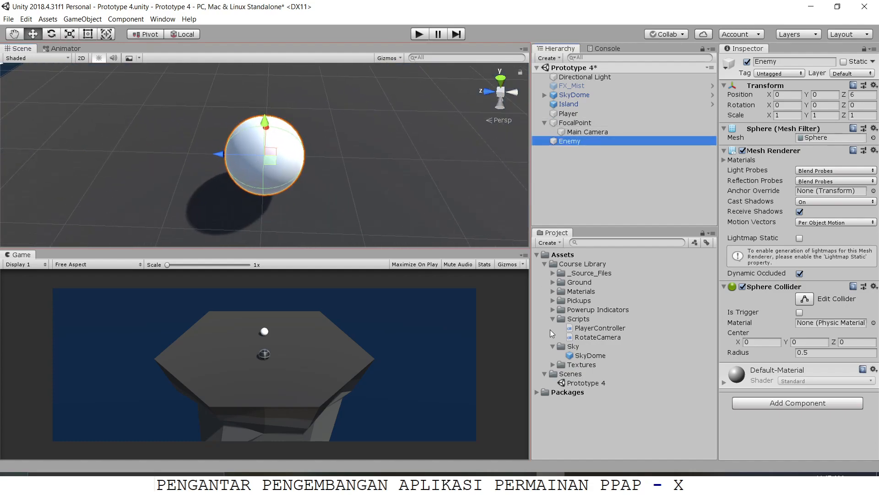
Try out PolygonPrototype grid textures from the Textures folder on the Enemy sphere and inspect its surface from several angles
{"action": "left_click", "coordinate": [554, 364]}
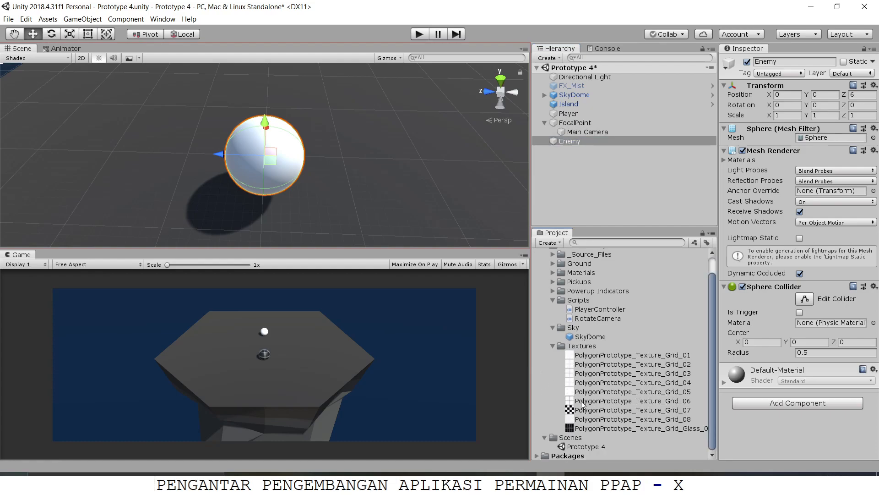
{"action": "left_click_drag", "start_coordinate": [571, 407], "coordinate": [577, 148]}
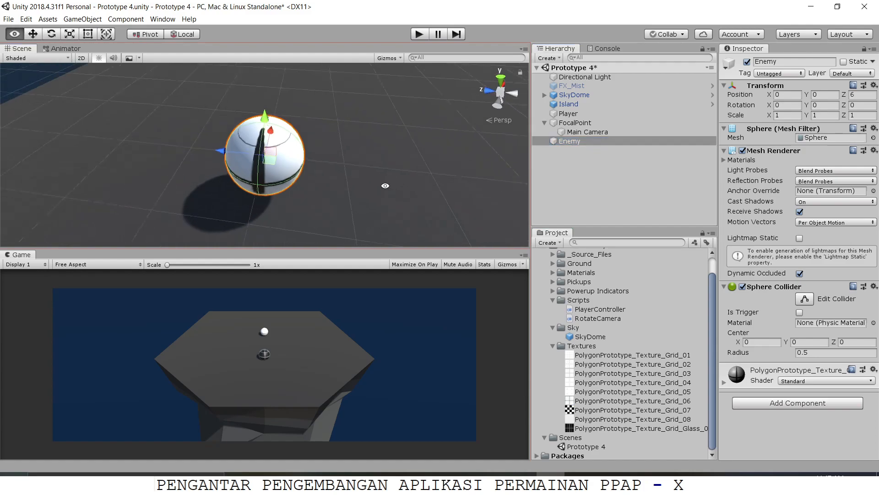
{"action": "left_click_drag", "start_coordinate": [392, 190], "coordinate": [235, 156], "text": "alt"}
{"action": "scroll", "coordinate": [321, 167], "scroll_direction": "up", "scroll_amount": 5}
{"action": "left_click_drag", "start_coordinate": [393, 164], "coordinate": [330, 158], "text": "alt"}
{"action": "left_click_drag", "start_coordinate": [605, 356], "coordinate": [571, 143]}
{"action": "left_click_drag", "start_coordinate": [342, 137], "coordinate": [466, 111], "text": "alt"}
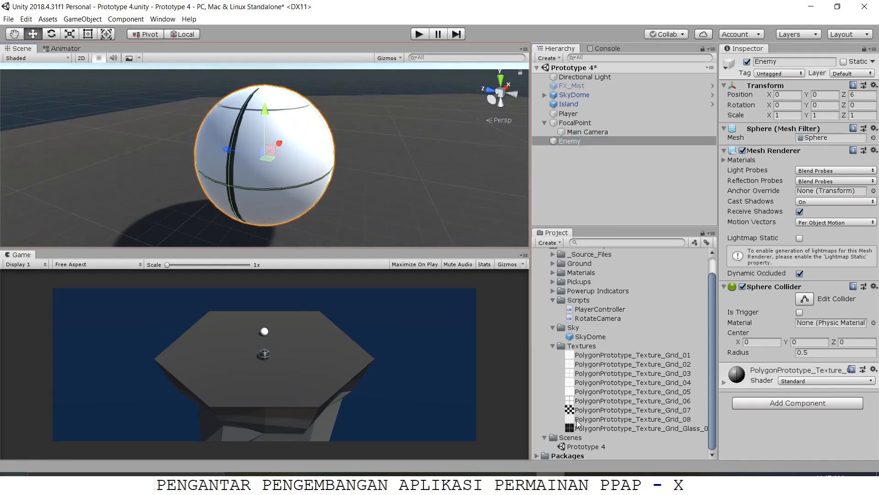
Apply the PolygonPrototype_Texture_Grid_08 texture to the Enemy sphere and check how its grid pattern looks
{"action": "left_click_drag", "start_coordinate": [571, 425], "coordinate": [564, 142]}
{"action": "left_click_drag", "start_coordinate": [506, 177], "coordinate": [317, 218], "text": "alt"}
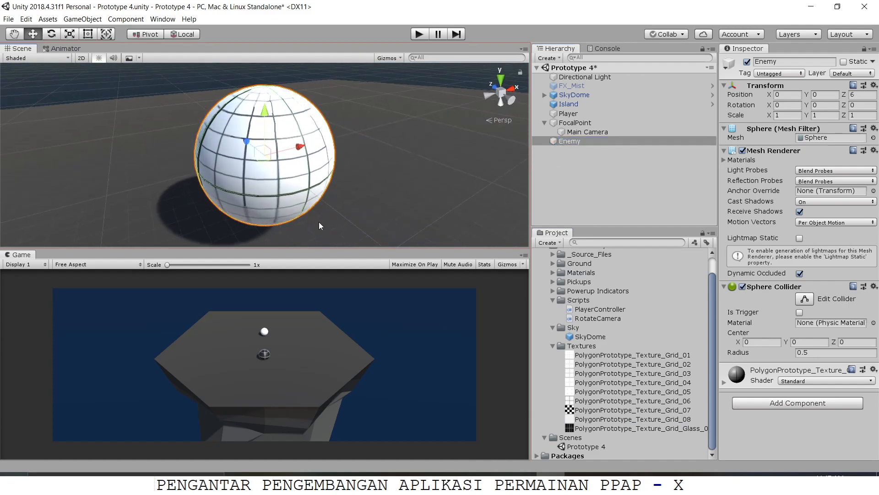
{"action": "scroll", "coordinate": [274, 350], "scroll_direction": "up", "scroll_amount": 4}
{"action": "scroll", "coordinate": [275, 326], "scroll_direction": "down", "scroll_amount": 4}
{"action": "scroll", "coordinate": [264, 221], "scroll_direction": "down", "scroll_amount": 8}
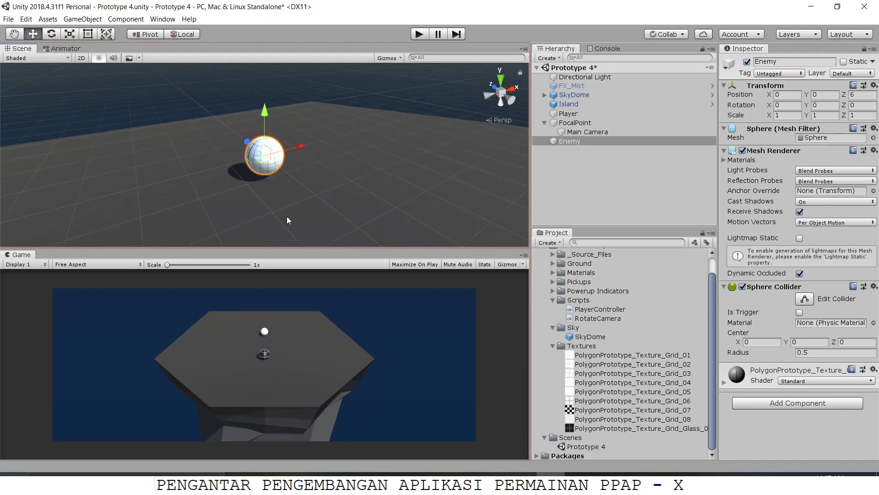
{"action": "scroll", "coordinate": [327, 218], "scroll_direction": "down", "scroll_amount": 4}
Switch back to the All Lesson Plans PDF to read the next instructions for the enemy
{"action": "key", "text": "alt+Tab"}
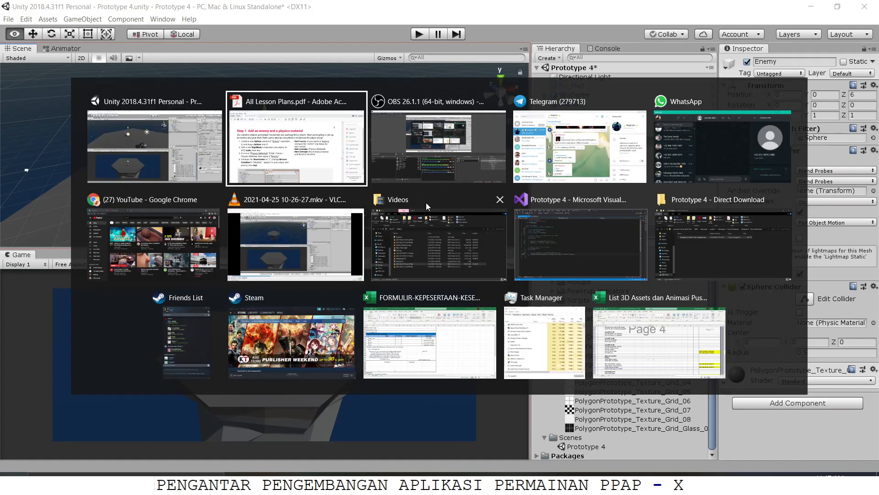